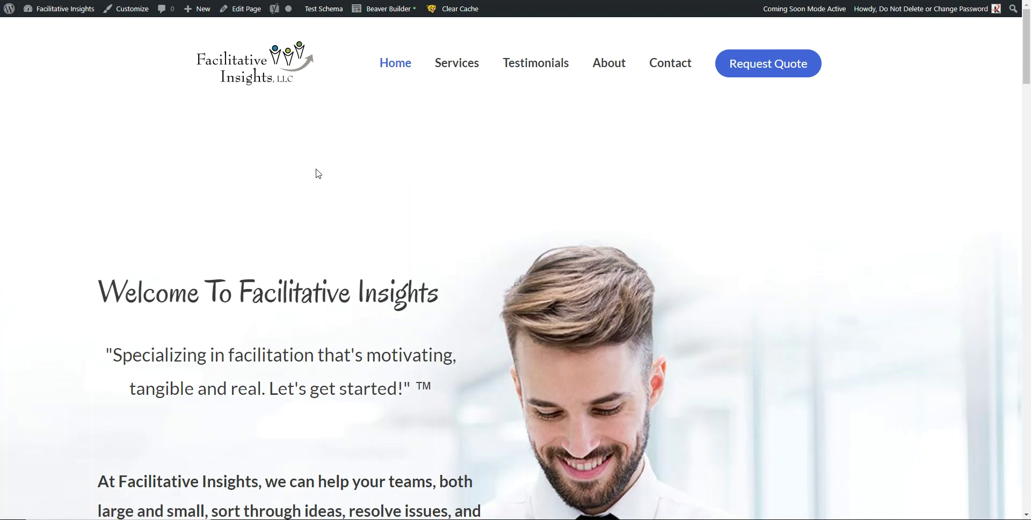
- Reach Layout › Primary Header and select the link in its Custom Menu Text / HTML box
click(134, 13)
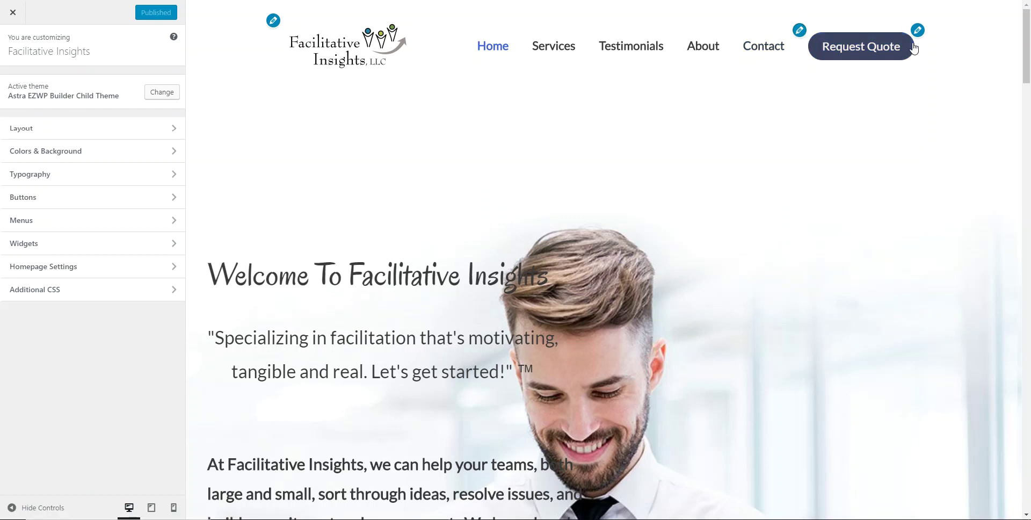
click(274, 23)
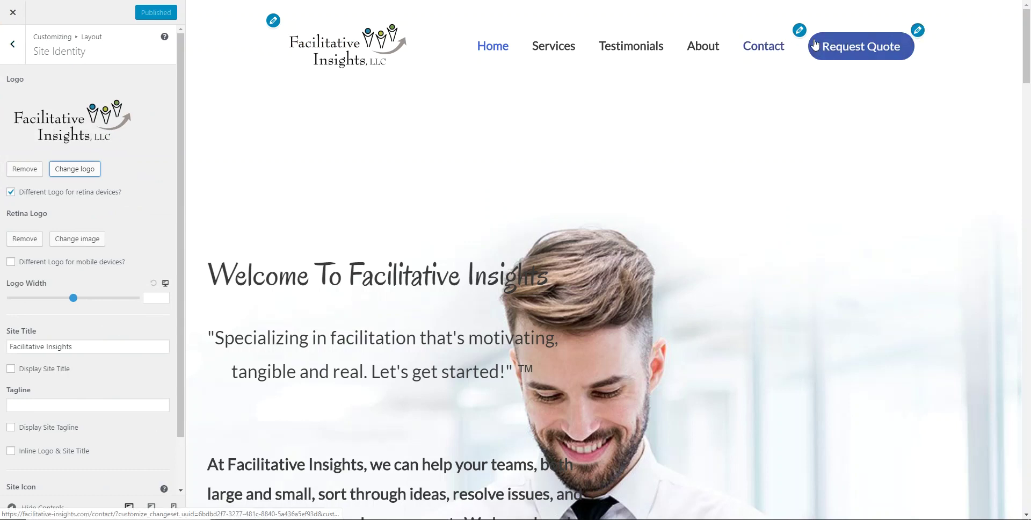
drag(929, 58, 467, 50)
click(470, 51)
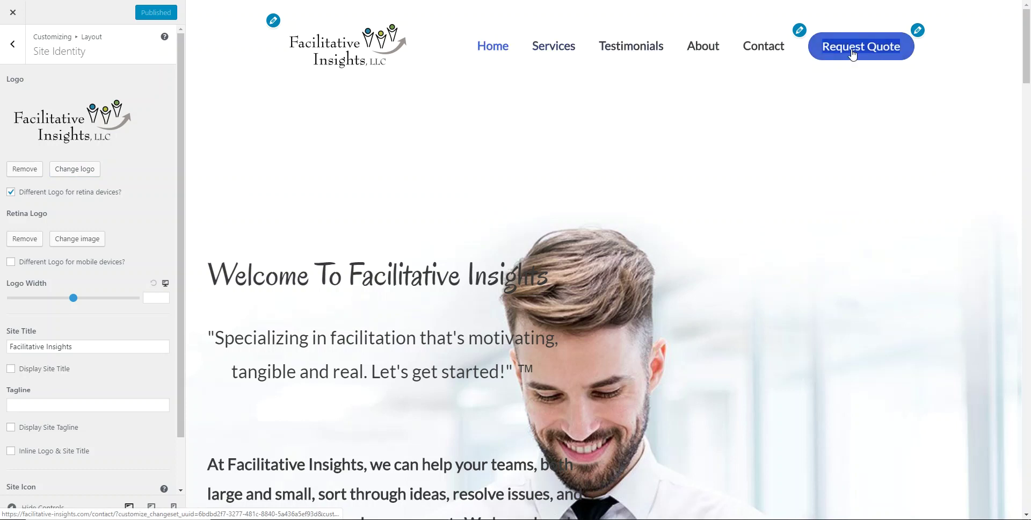
click(918, 30)
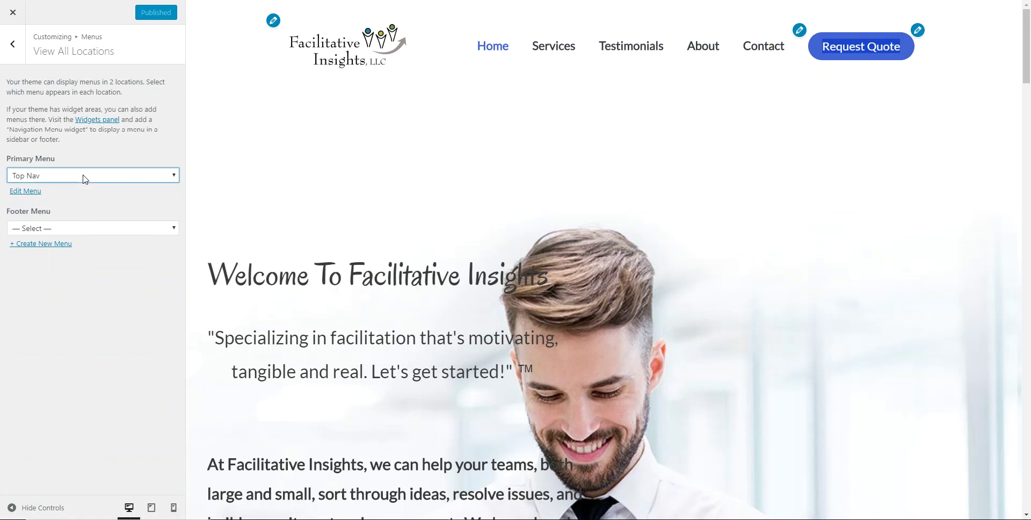
click(800, 31)
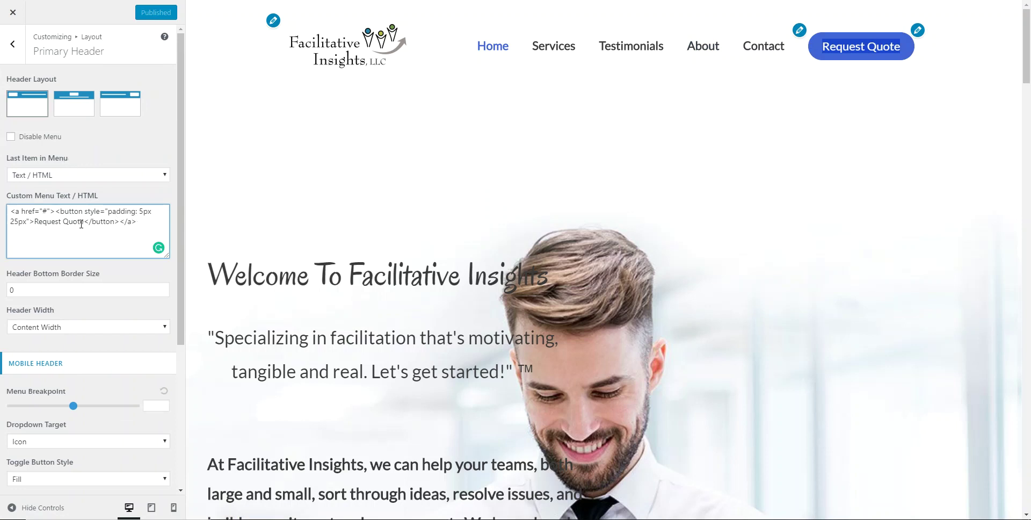
drag(83, 222, 33, 223)
click(62, 222)
text(htt)
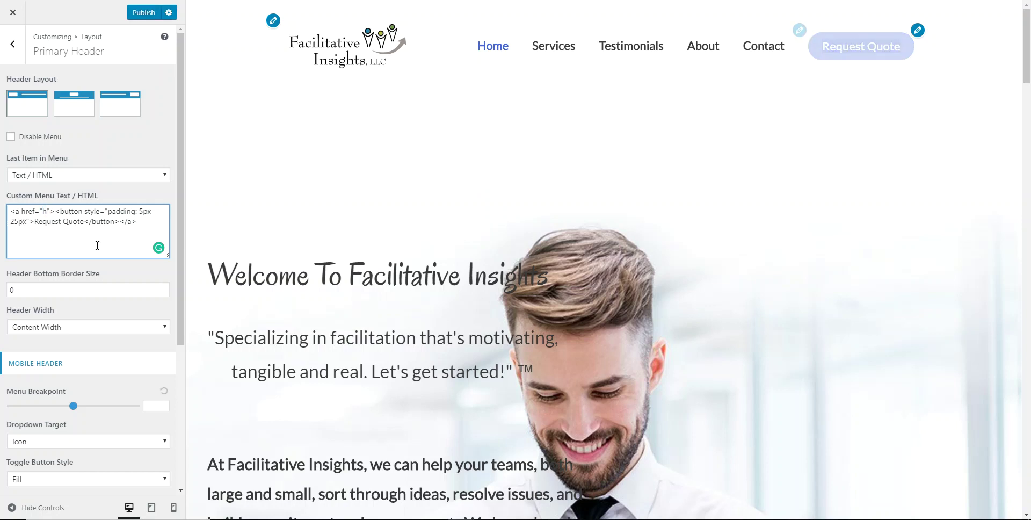
text(ps)
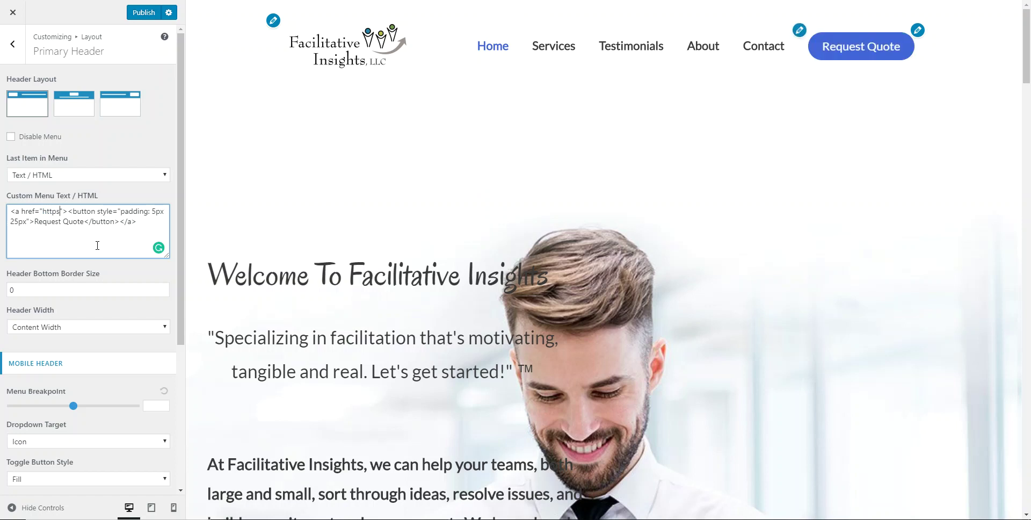
text(:/)
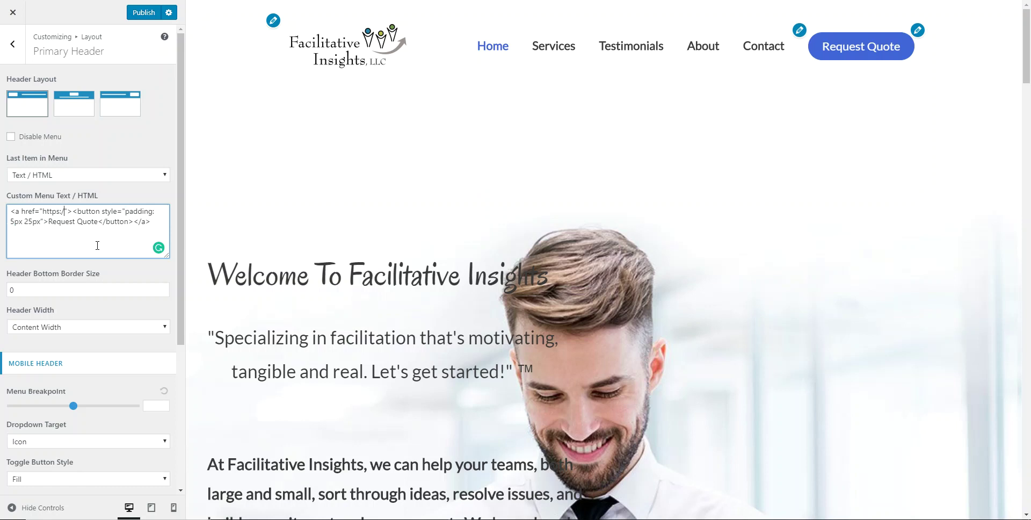
text(/)
text(karhyg)
key(BackSpace)
key(BackSpace)
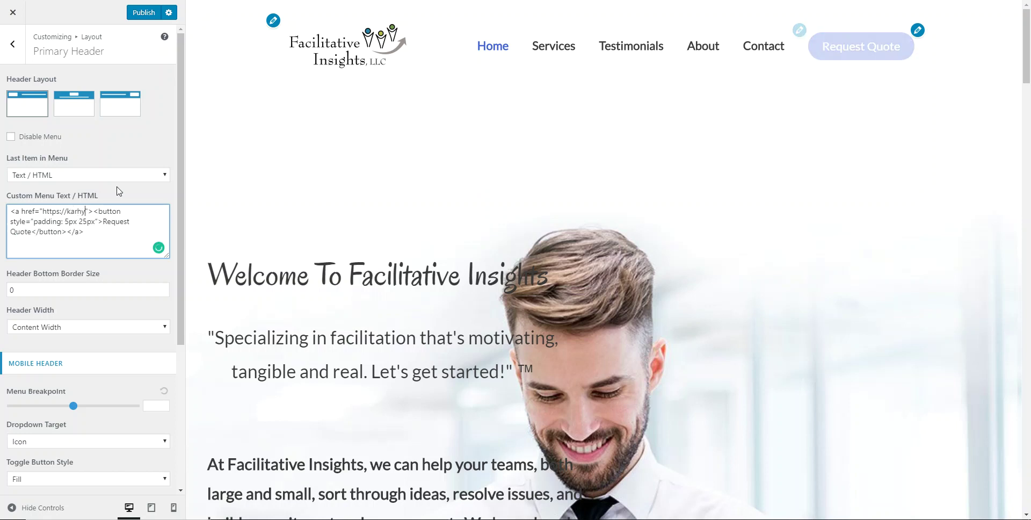
key(BackSpace)
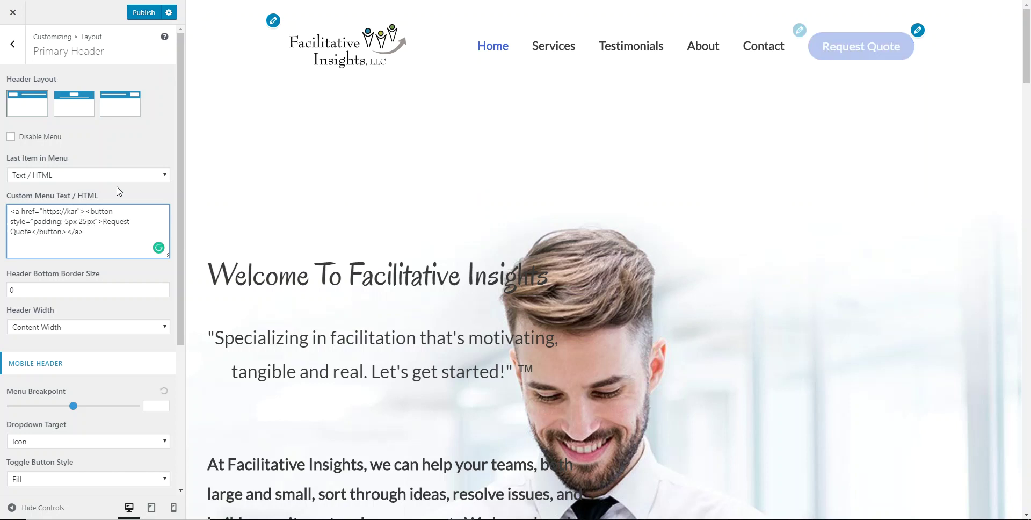
text(thost.com)
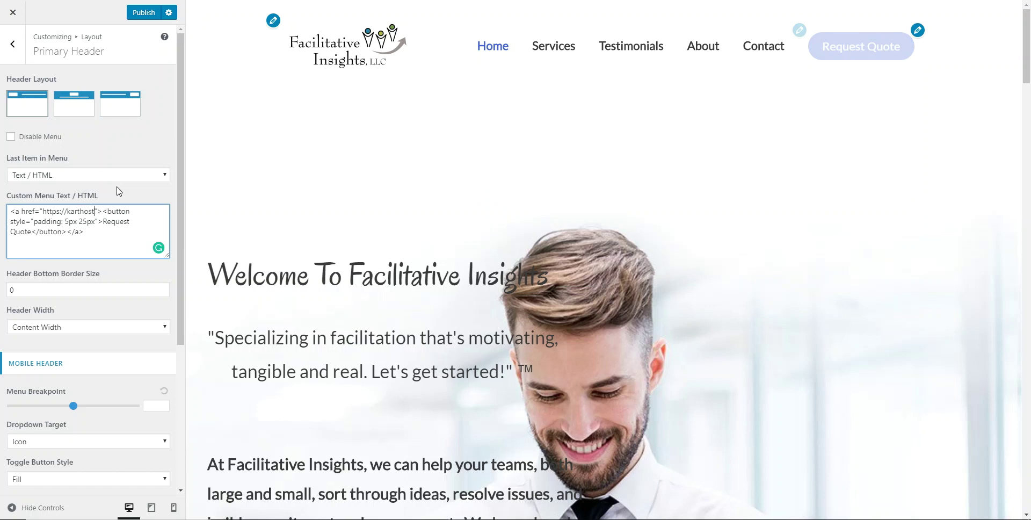
text(/)
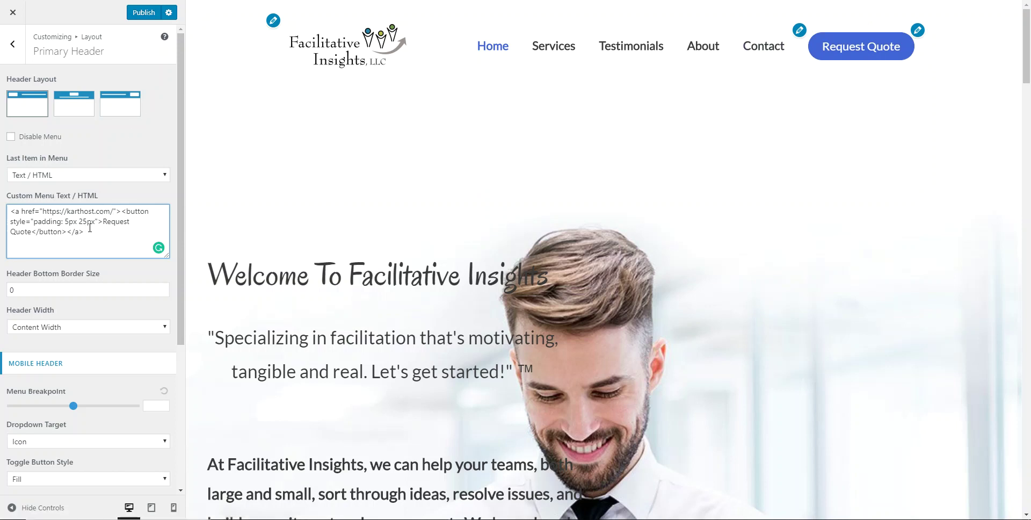
- Change the button label from 'Request Quote' to 'Give Now' and publish
drag(103, 221, 30, 238)
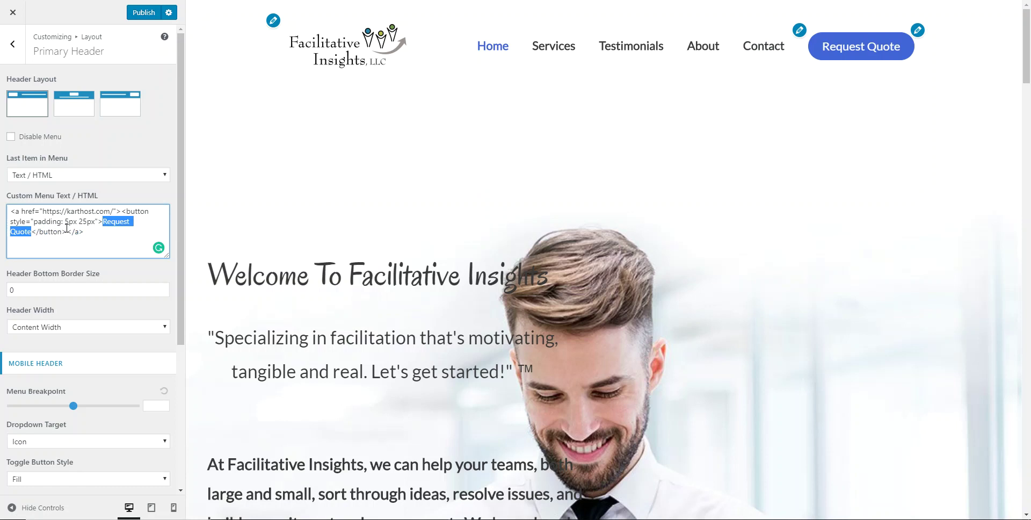
text(Give )
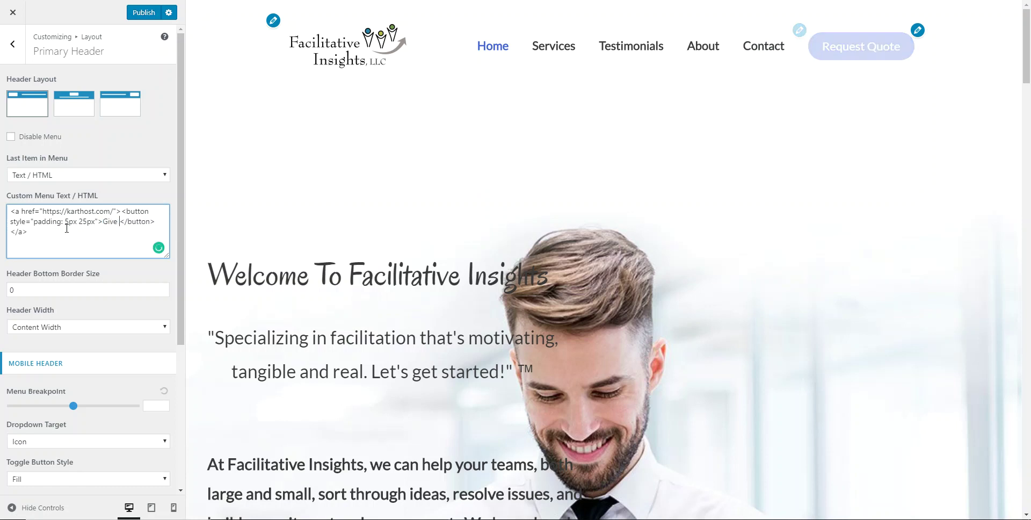
text(Now)
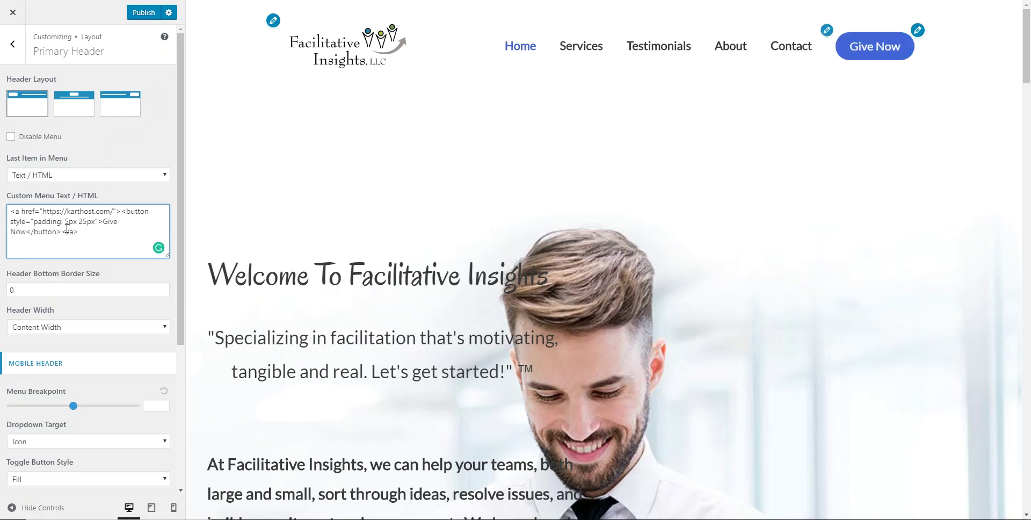
click(152, 15)
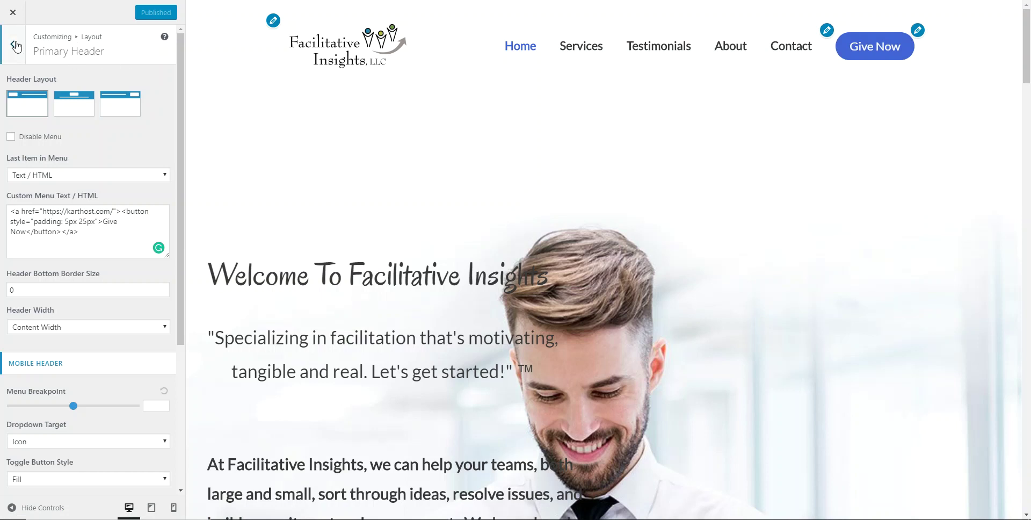
click(53, 173)
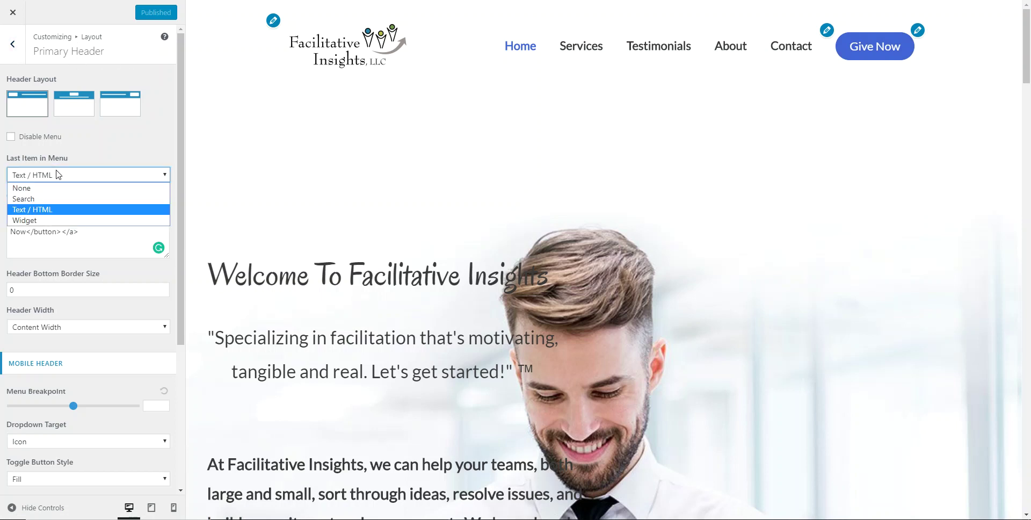
click(24, 199)
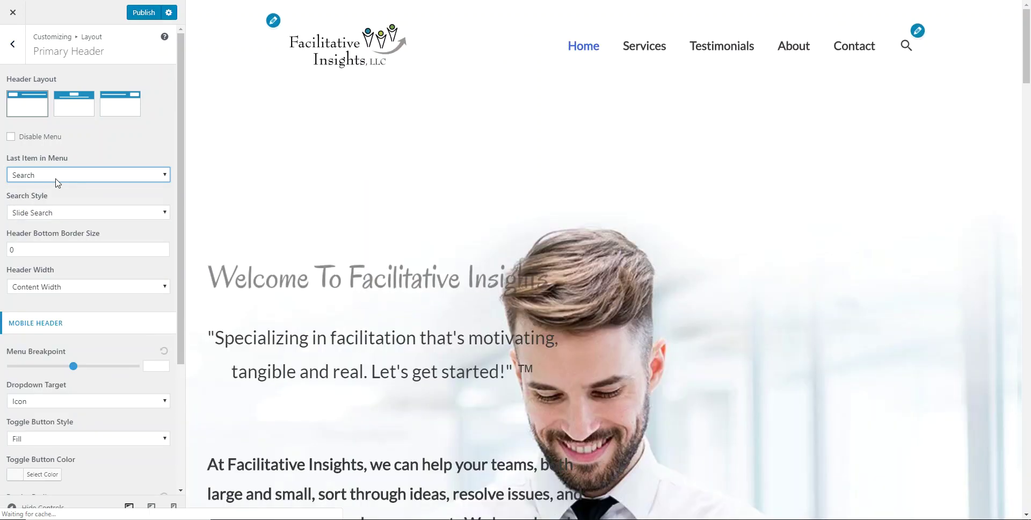
click(58, 178)
click(42, 220)
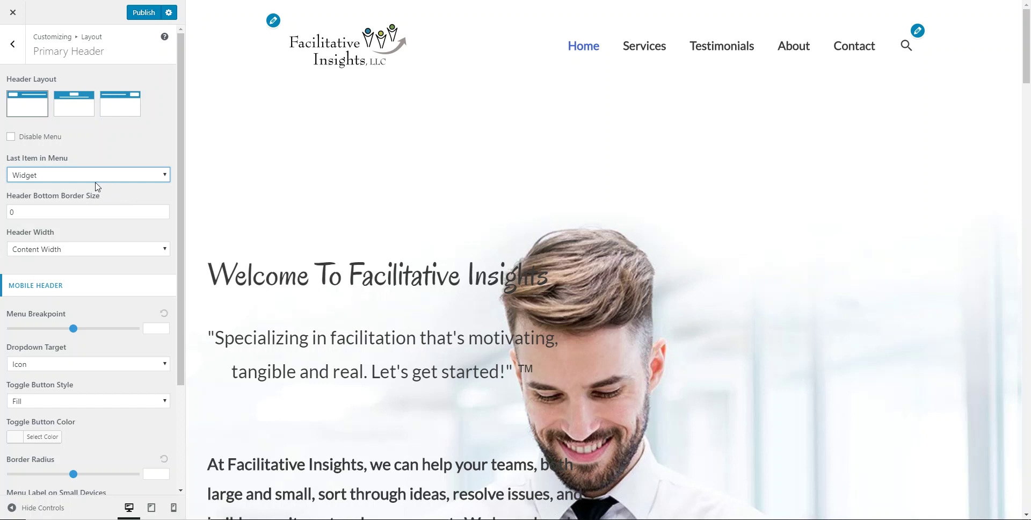
scroll(93, 193, down, 2)
click(92, 86)
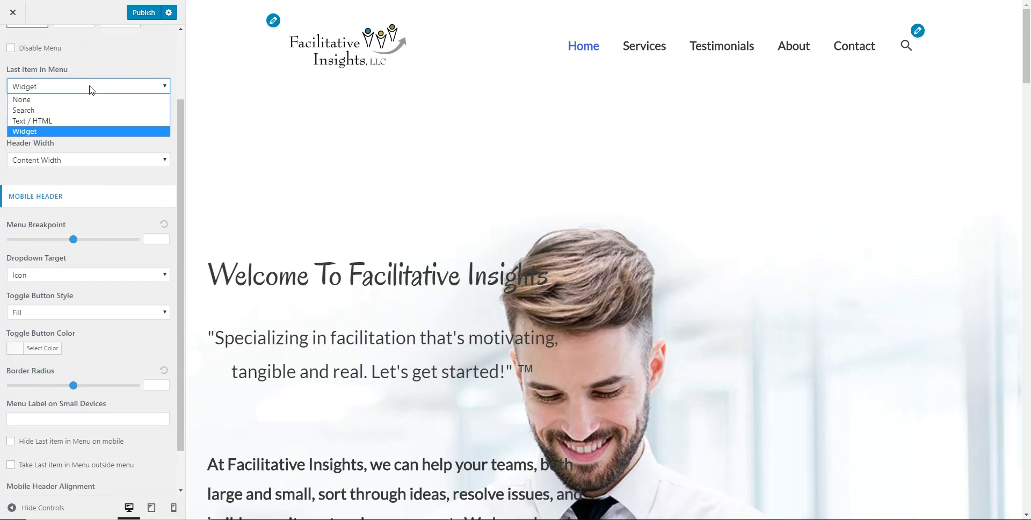
click(76, 117)
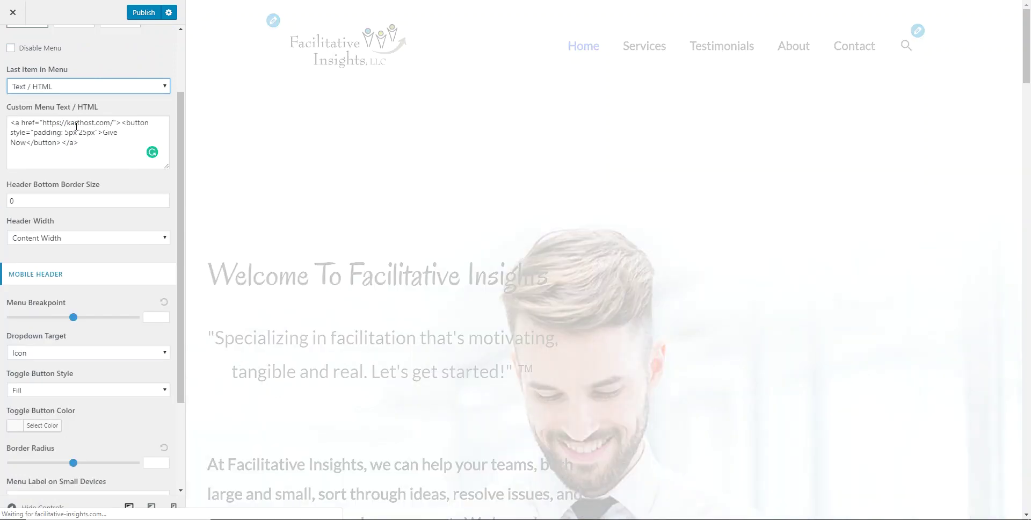
- Enable 'Hide Last item in Menu on mobile' and switch the preview to phone size
scroll(86, 167, down, 3)
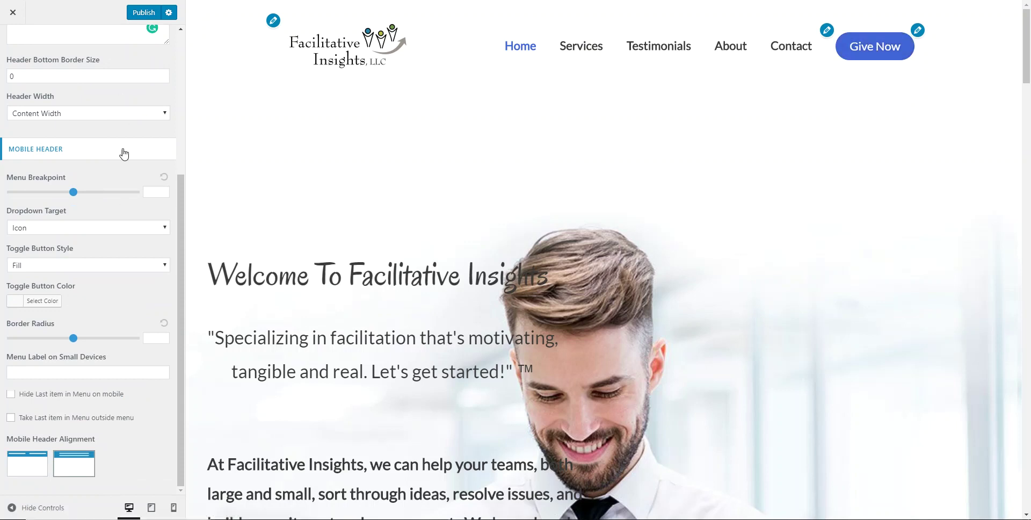
click(11, 395)
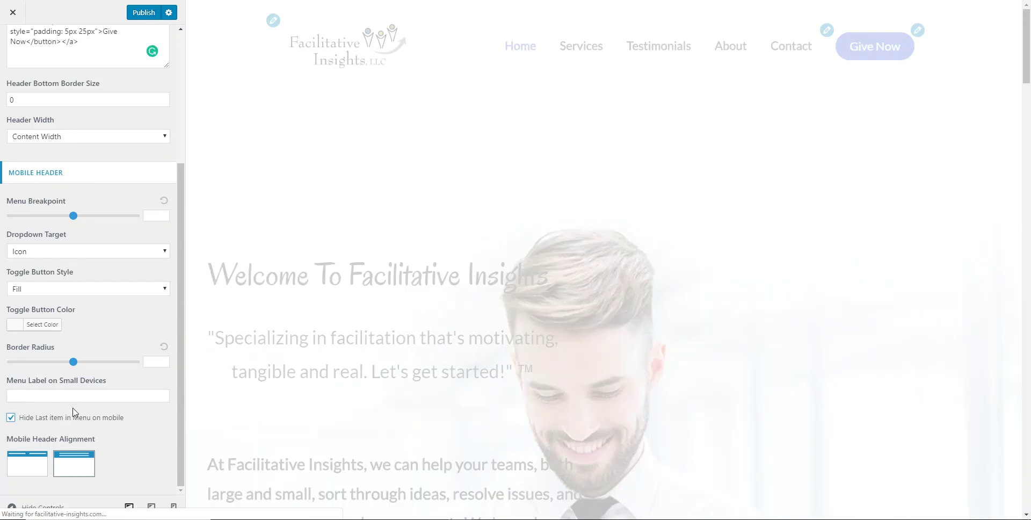
click(174, 508)
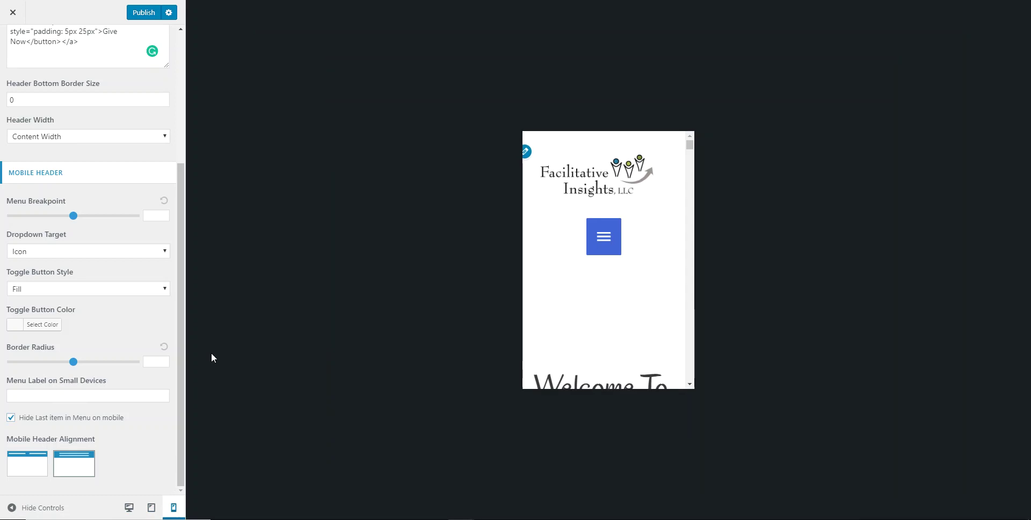
- Turn off 'Hide Last item in Menu on mobile' and open the phone menu to check Give Now
click(10, 418)
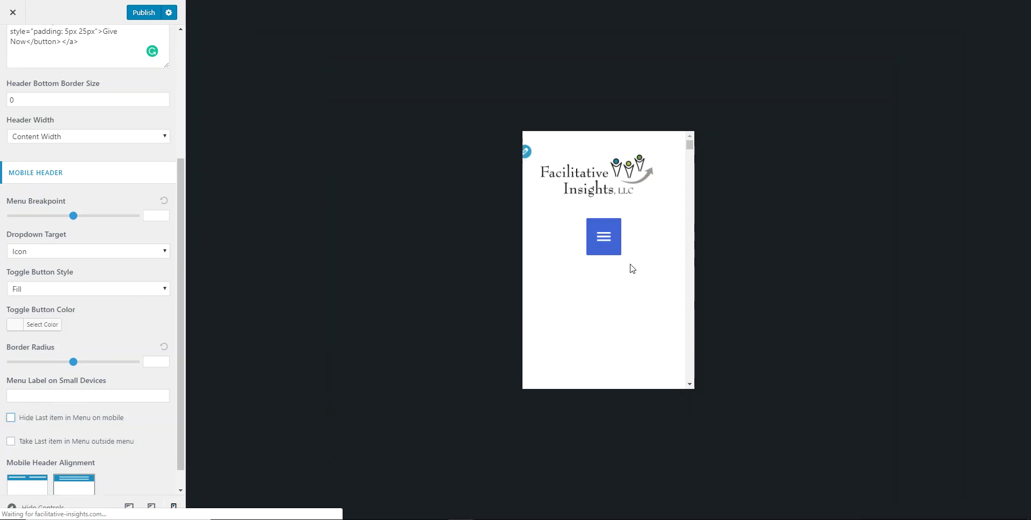
click(613, 244)
click(614, 243)
scroll(636, 262, down, 5)
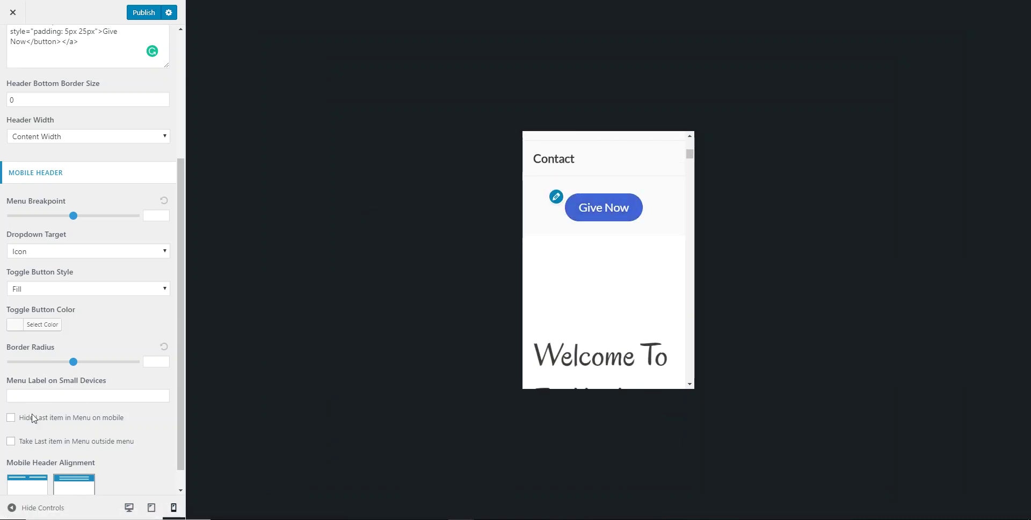
- Toggle 'Take Last item in Menu outside menu' on, then back off
click(11, 441)
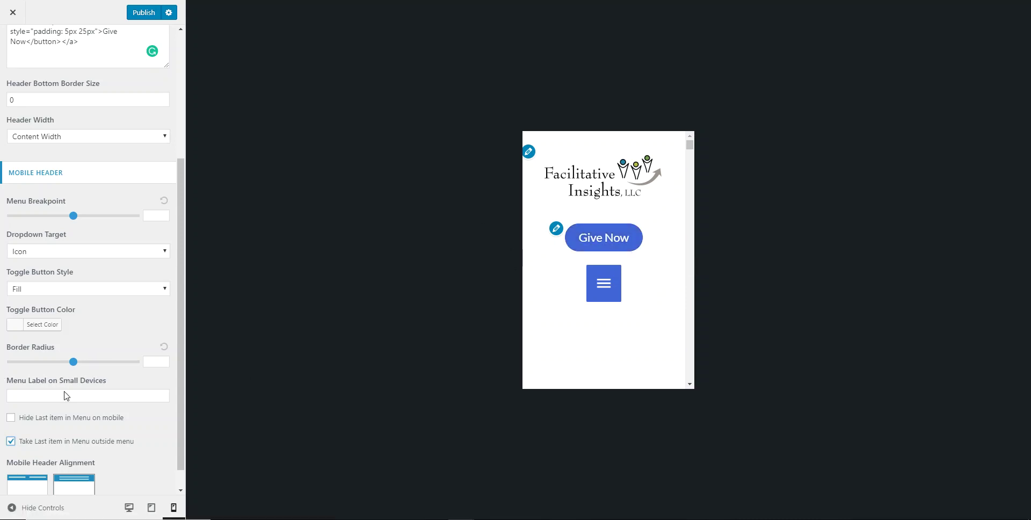
scroll(41, 424, down, 1)
click(11, 418)
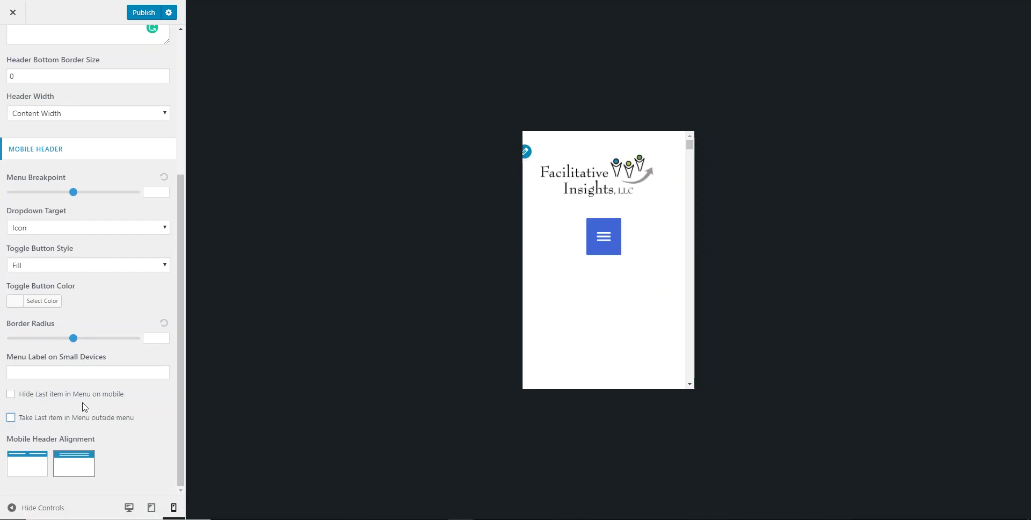
scroll(92, 403, up, 5)
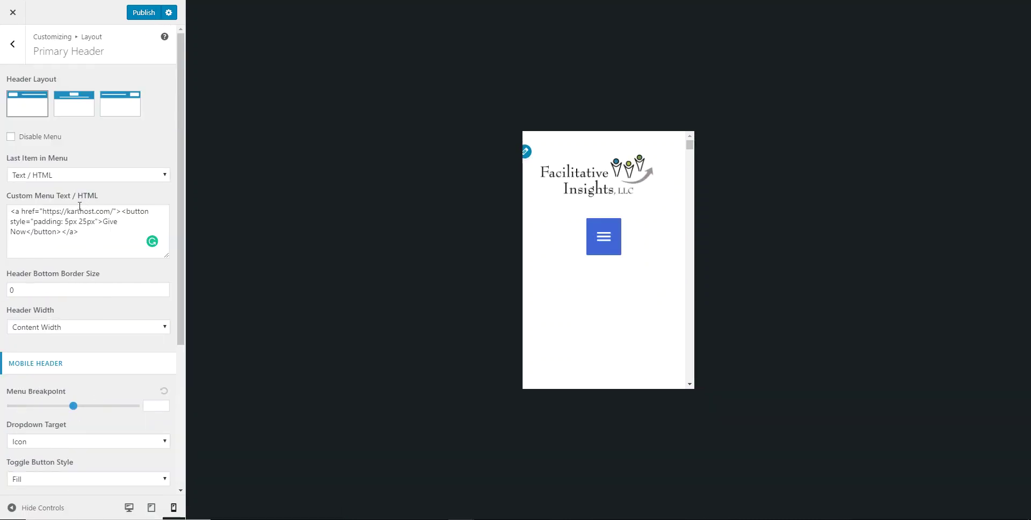
scroll(98, 231, down, 4)
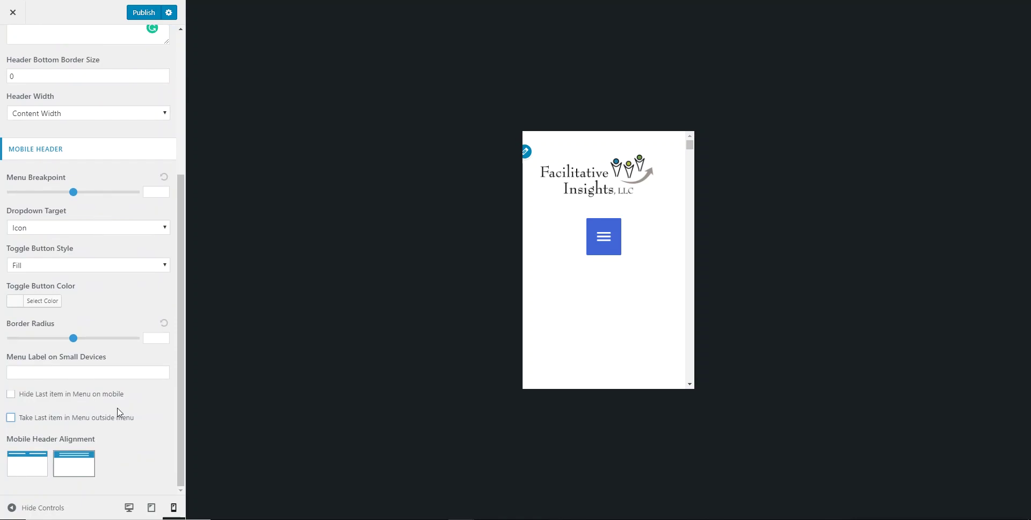